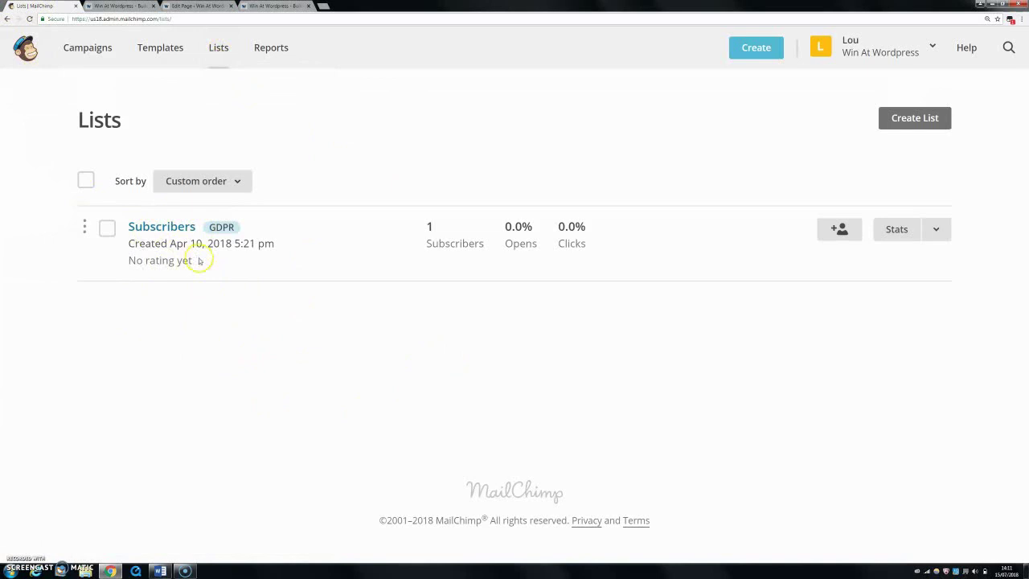
- From the Subscribers list's Signup forms, select Embedded forms to open the Classic form builder
{"action": "left_click", "coordinate": [934, 231]}
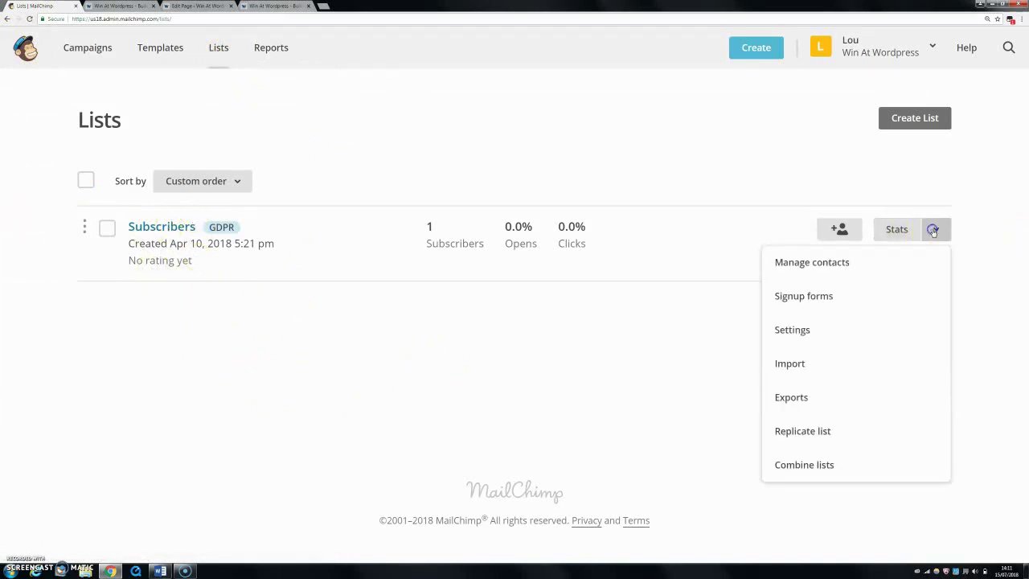
{"action": "left_click", "coordinate": [853, 293]}
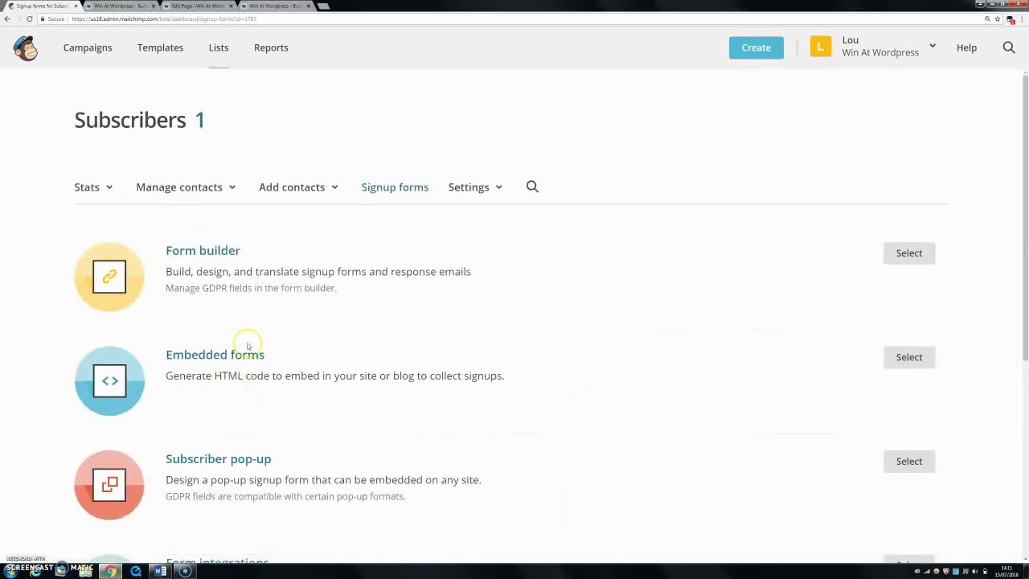
{"action": "left_click", "coordinate": [916, 359]}
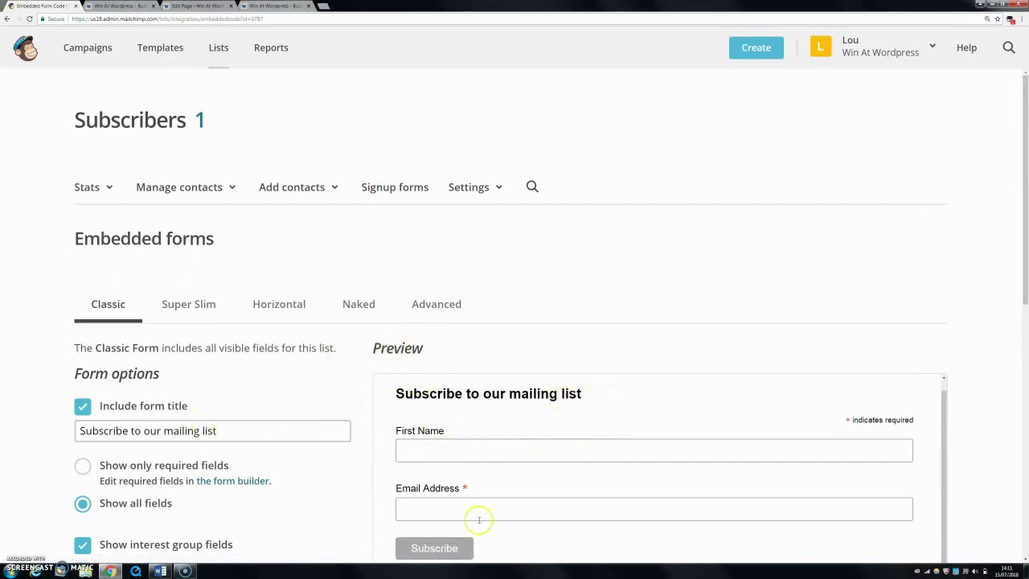
{"action": "scroll", "coordinate": [358, 348], "scroll_direction": "down", "scroll_amount": 2}
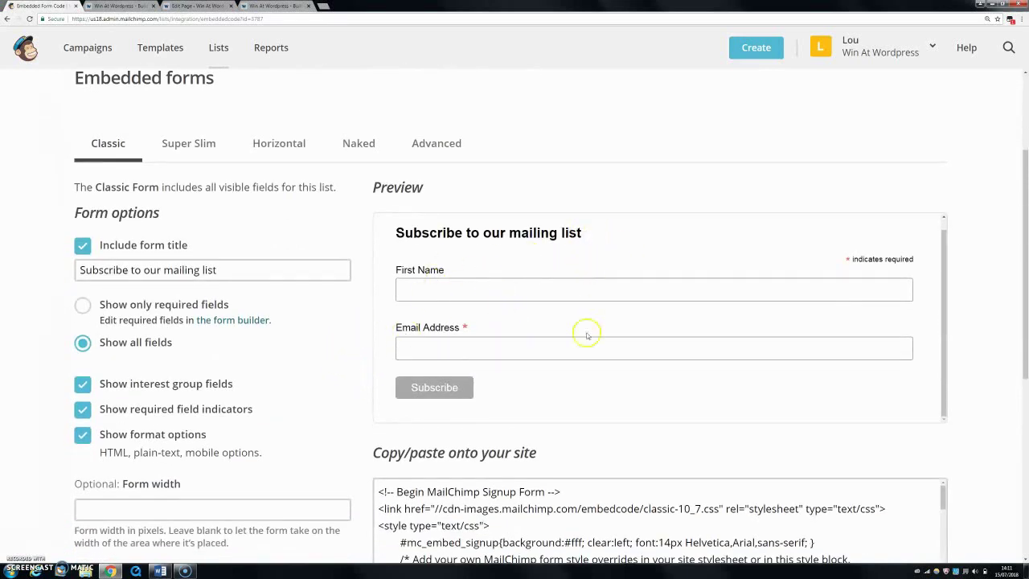
{"action": "left_click", "coordinate": [487, 555]}
- Cut 'mailing list' so the form title reads 'Subscribe to our', and show only required fields
{"action": "left_click", "coordinate": [84, 246]}
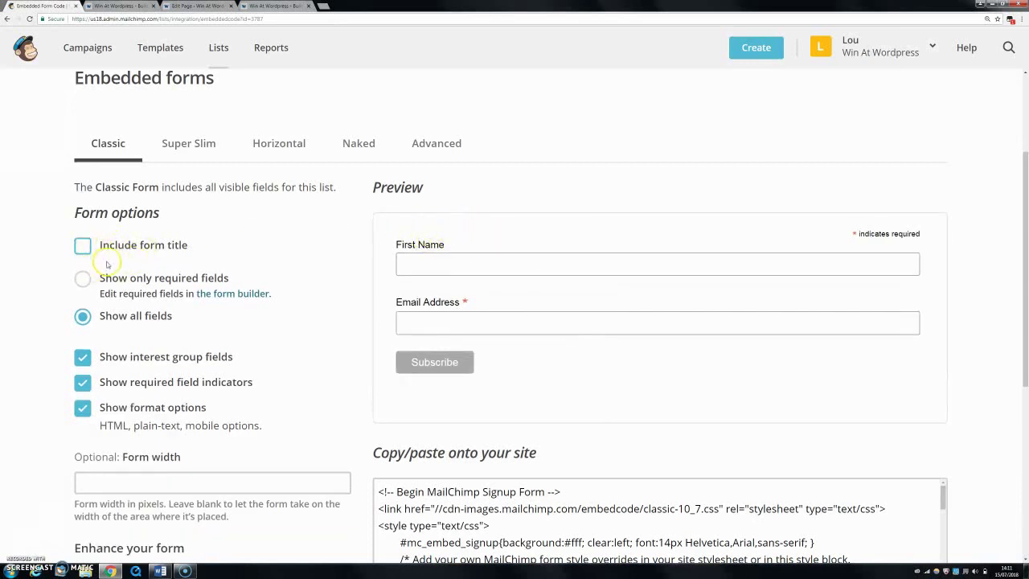
{"action": "left_click", "coordinate": [143, 255]}
{"action": "left_click_drag", "start_coordinate": [233, 269], "coordinate": [169, 274]}
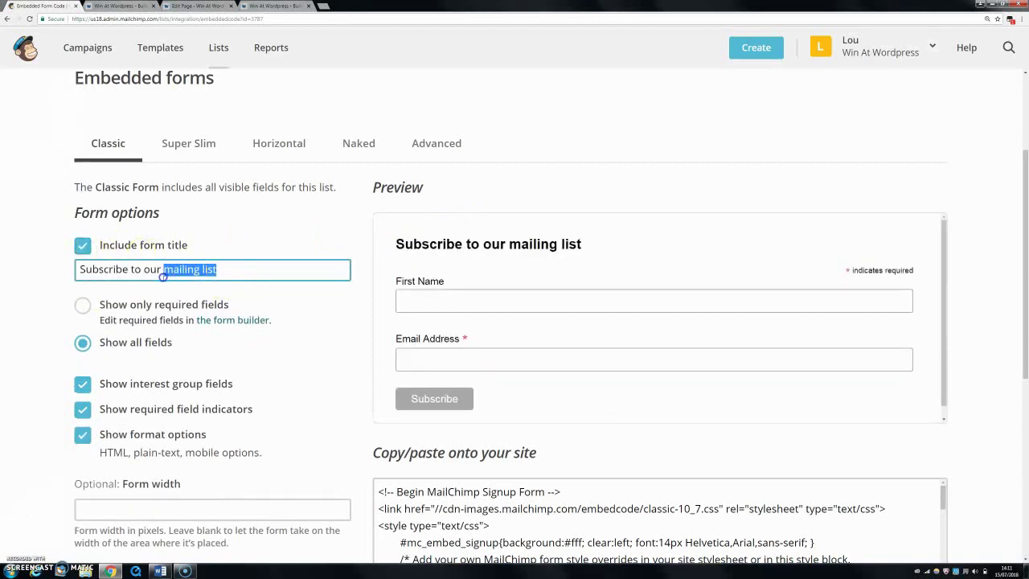
{"action": "key", "text": "BackSpace"}
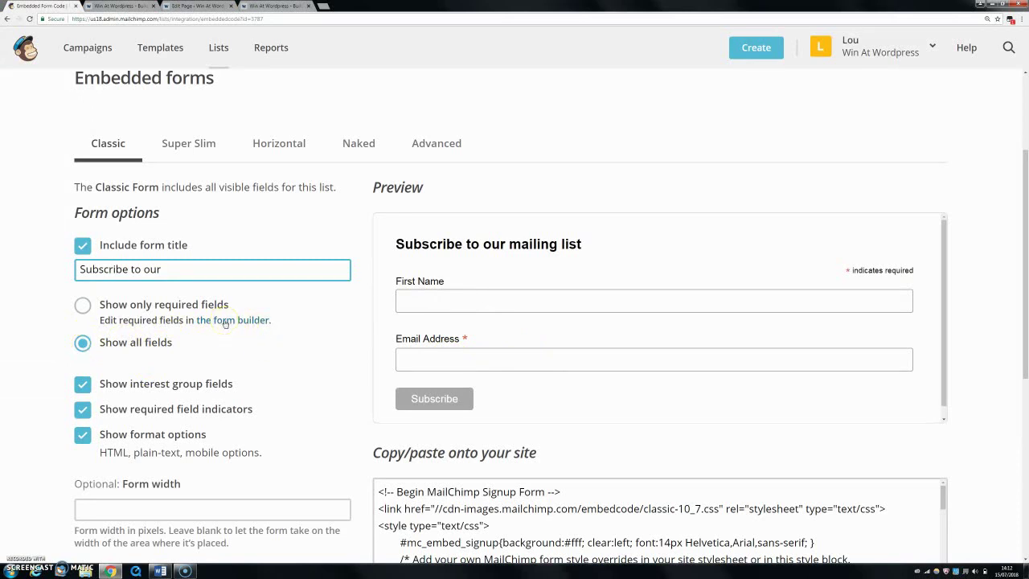
{"action": "key", "text": "Tab"}
{"action": "key", "text": "Up"}
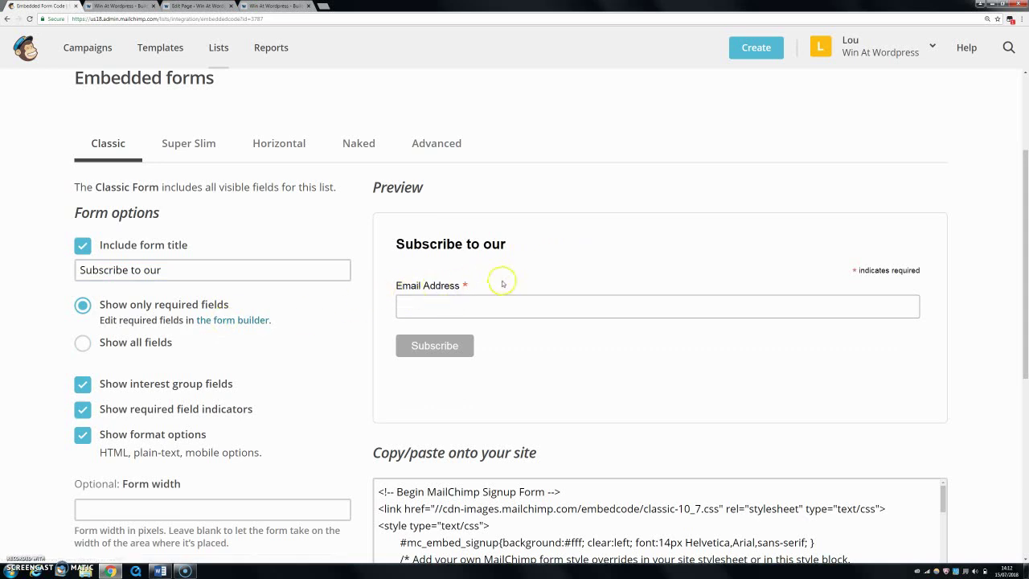
- Open the form builder and review the First Name, Email Address and Marketing Permissions sections
{"action": "left_click", "coordinate": [251, 320]}
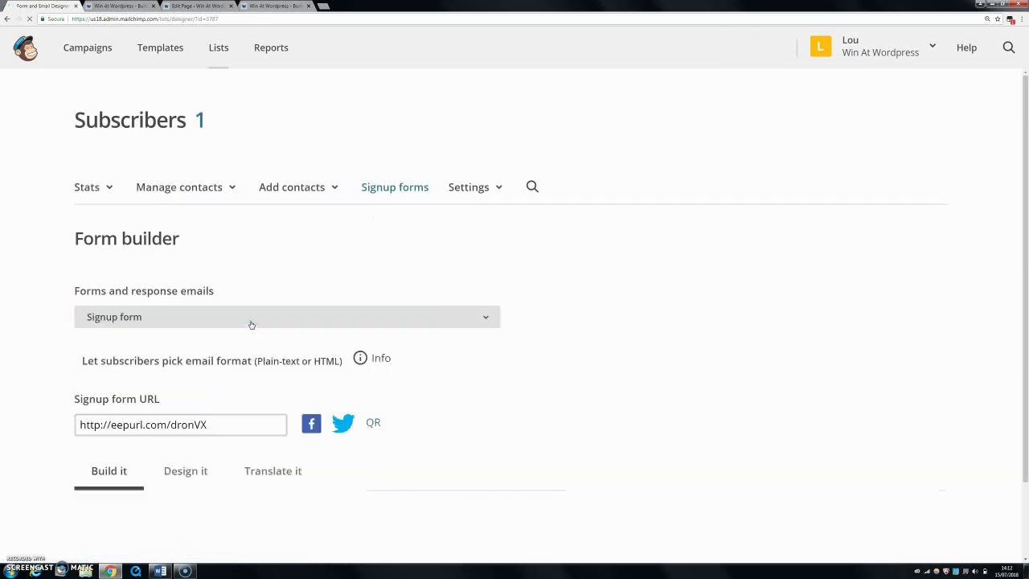
{"action": "scroll", "coordinate": [448, 390], "scroll_direction": "down", "scroll_amount": 4}
{"action": "scroll", "coordinate": [448, 390], "scroll_direction": "down", "scroll_amount": 3}
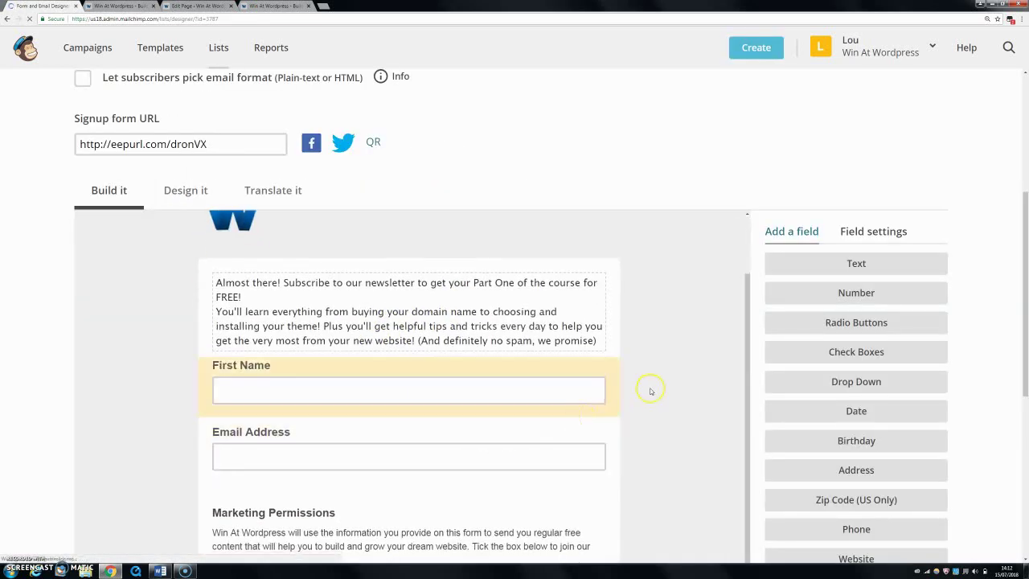
{"action": "scroll", "coordinate": [655, 390], "scroll_direction": "down", "scroll_amount": 5}
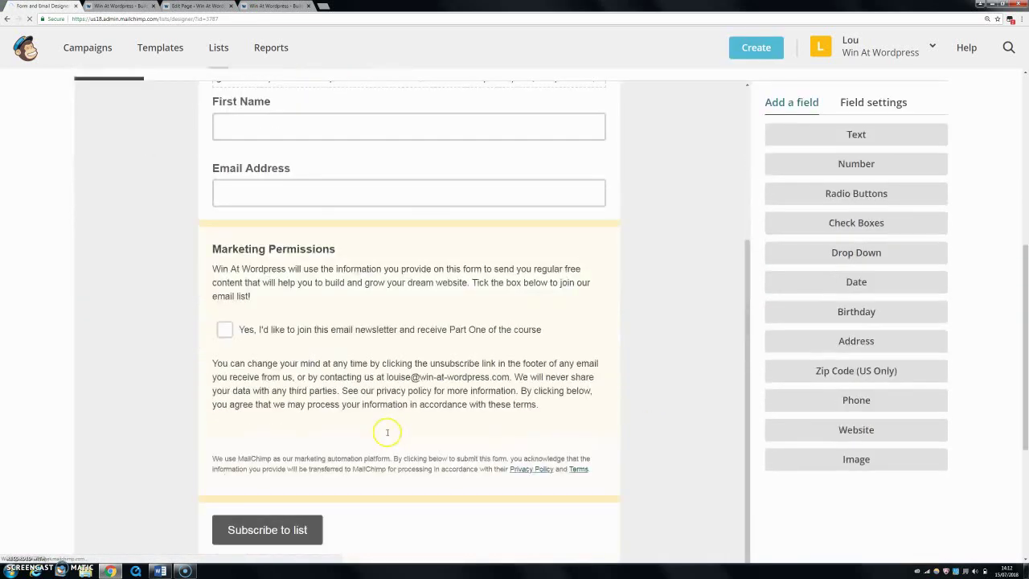
{"action": "scroll", "coordinate": [387, 435], "scroll_direction": "up", "scroll_amount": 3}
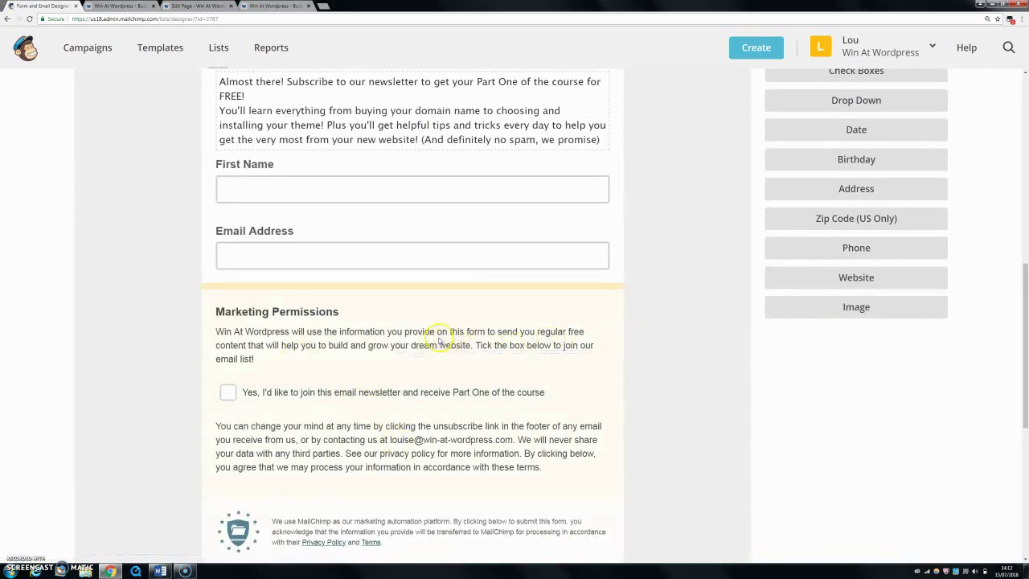
{"action": "scroll", "coordinate": [538, 337], "scroll_direction": "up", "scroll_amount": 2}
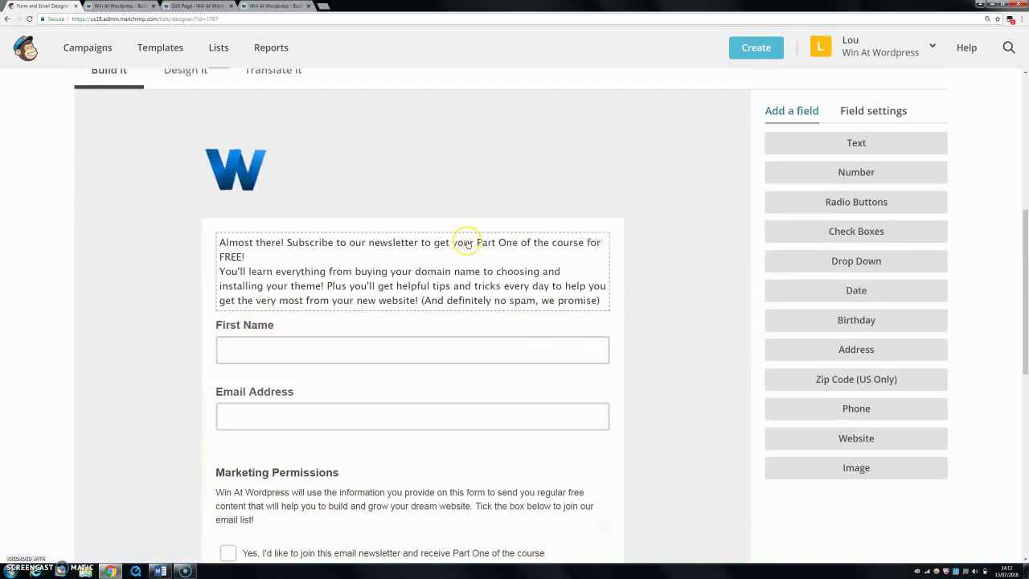
{"action": "scroll", "coordinate": [692, 289], "scroll_direction": "down", "scroll_amount": 1}
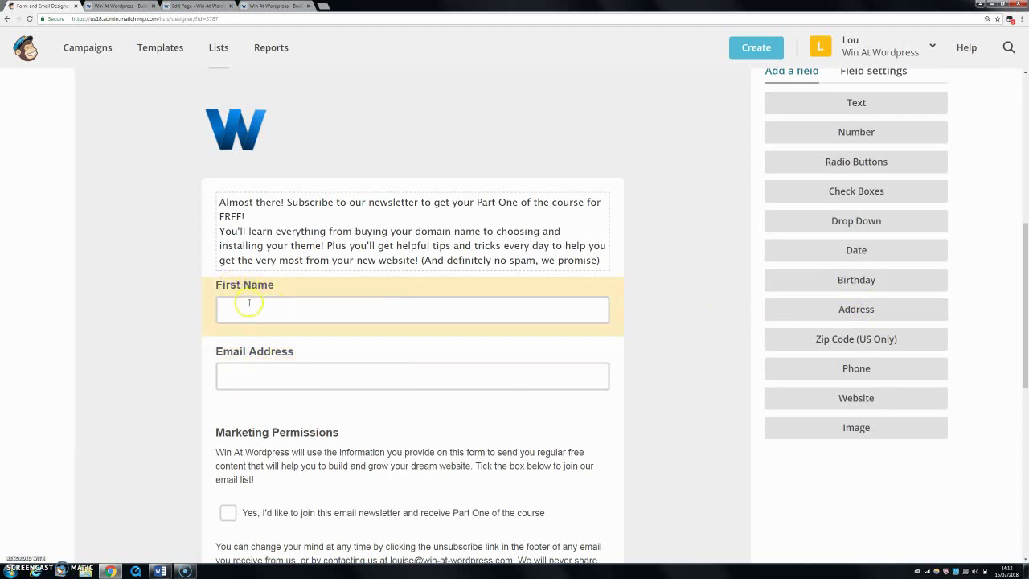
{"action": "left_click", "coordinate": [280, 287]}
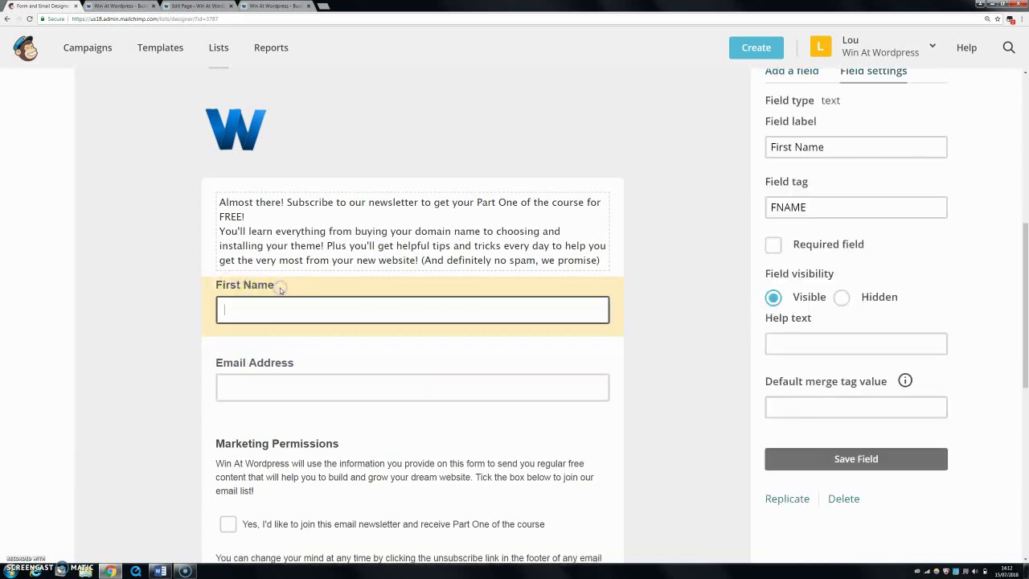
{"action": "scroll", "coordinate": [831, 178], "scroll_direction": "up", "scroll_amount": 1}
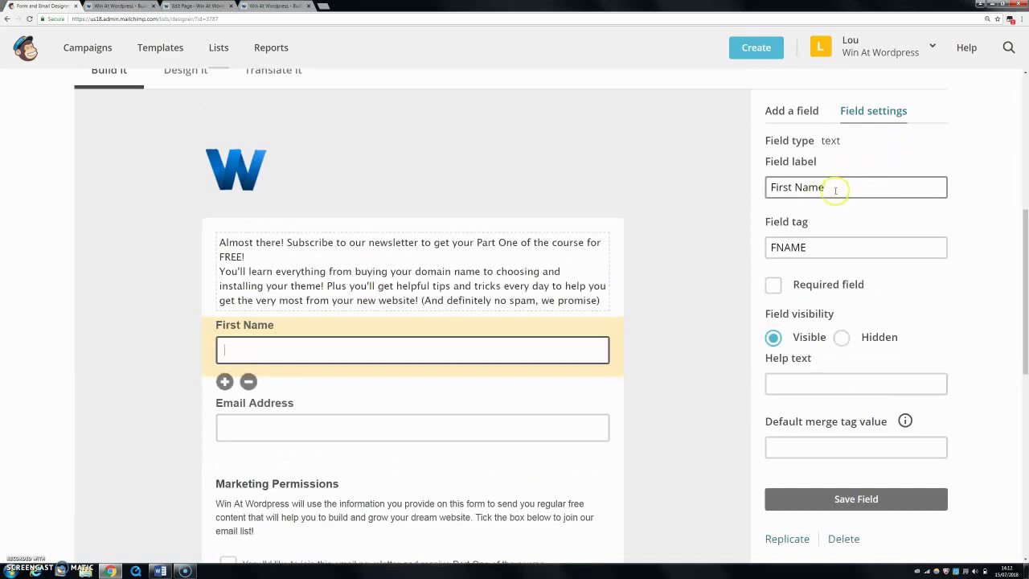
{"action": "left_click_drag", "start_coordinate": [795, 187], "coordinate": [720, 191]}
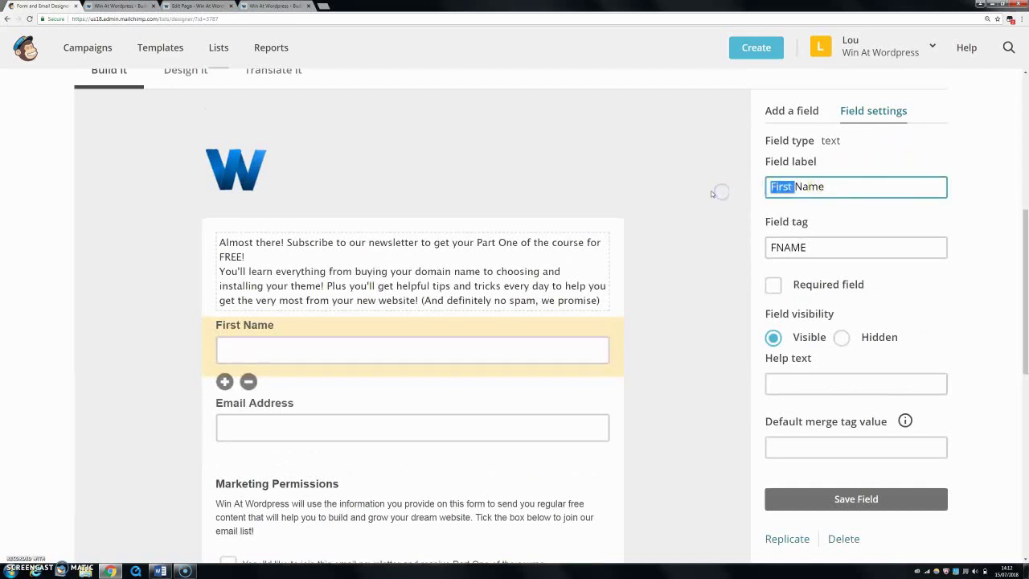
{"action": "key", "text": "BackSpace"}
{"action": "left_click", "coordinate": [831, 251]}
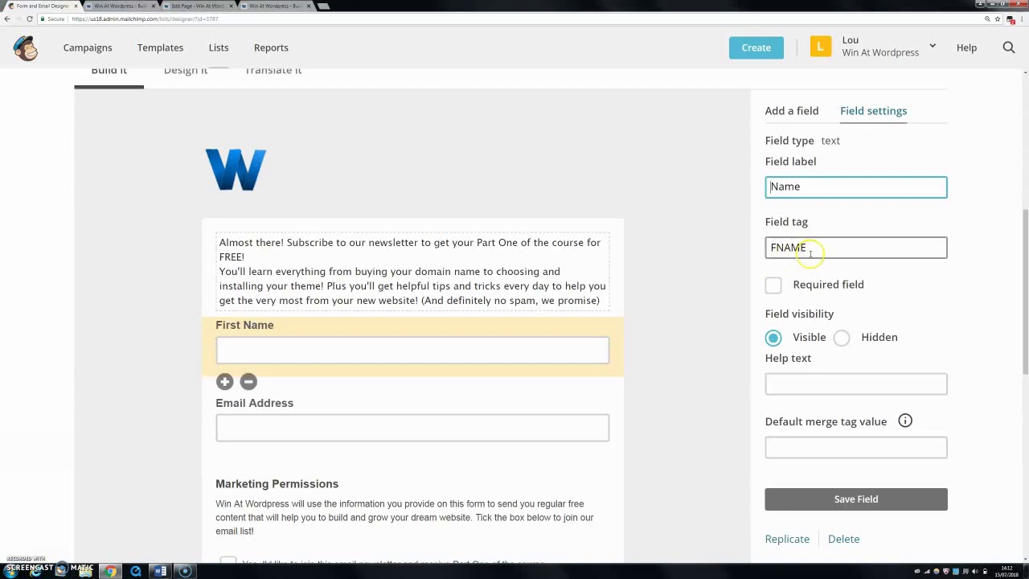
{"action": "scroll", "coordinate": [851, 344], "scroll_direction": "down", "scroll_amount": 1}
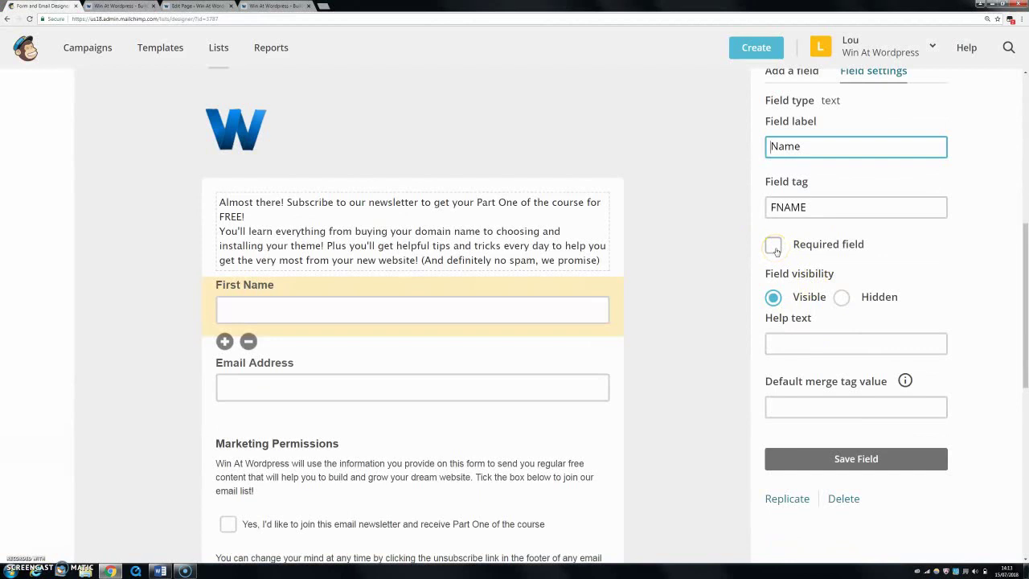
{"action": "scroll", "coordinate": [836, 422], "scroll_direction": "down", "scroll_amount": 1}
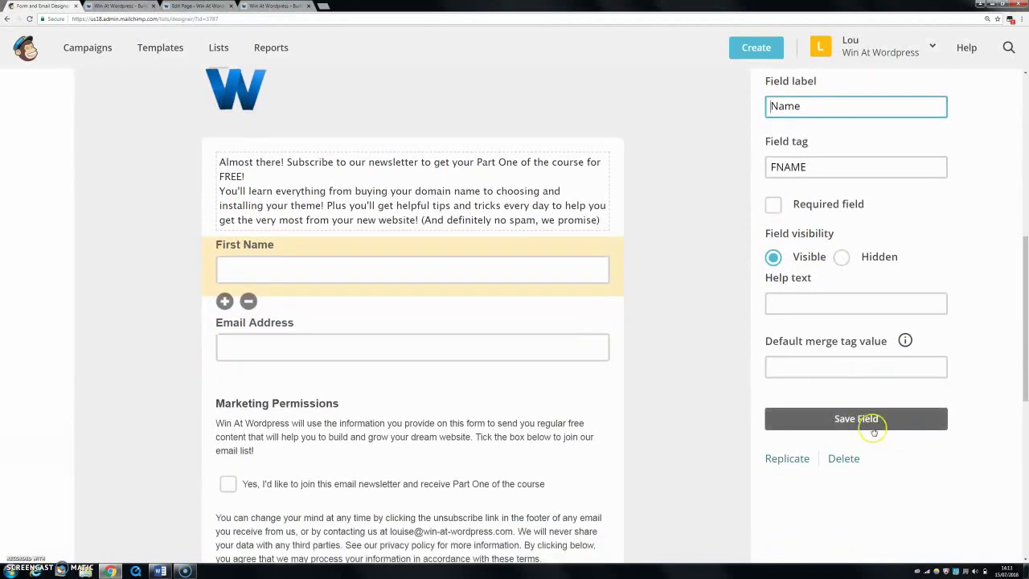
{"action": "left_click", "coordinate": [842, 427]}
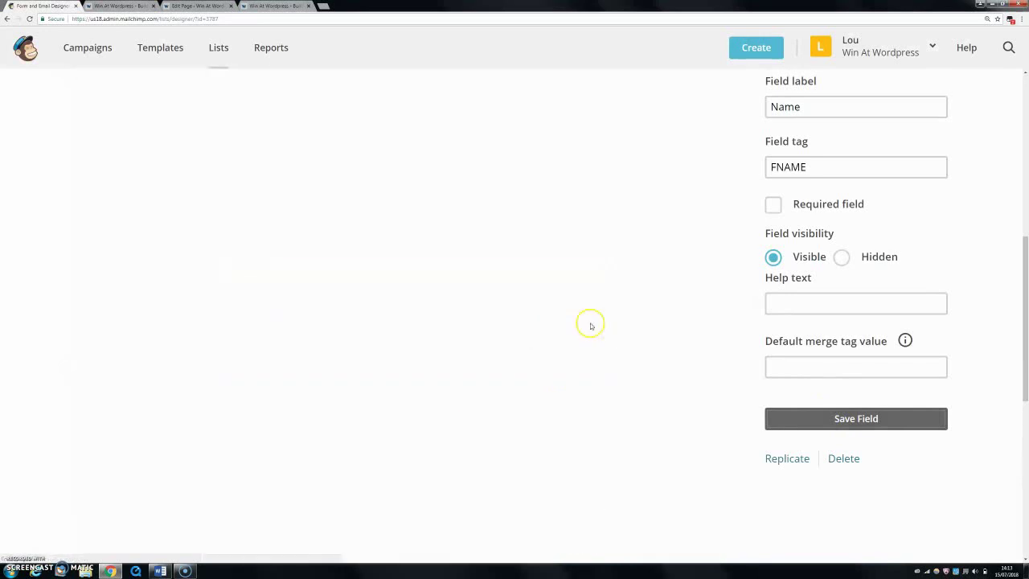
{"action": "left_click", "coordinate": [328, 321]}
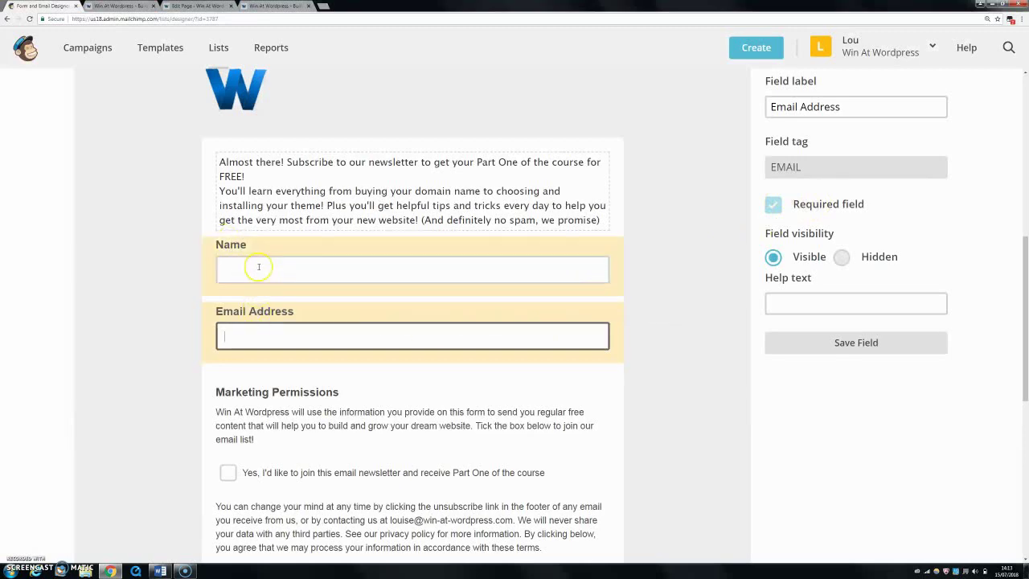
{"action": "scroll", "coordinate": [707, 340], "scroll_direction": "down", "scroll_amount": 1}
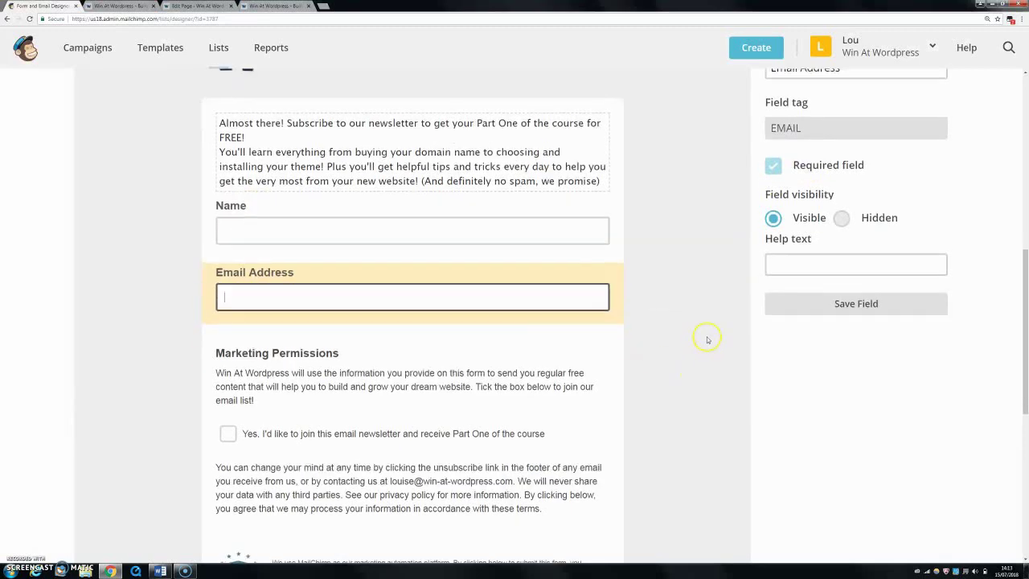
{"action": "scroll", "coordinate": [715, 321], "scroll_direction": "up", "scroll_amount": 3}
{"action": "scroll", "coordinate": [655, 338], "scroll_direction": "down", "scroll_amount": 8}
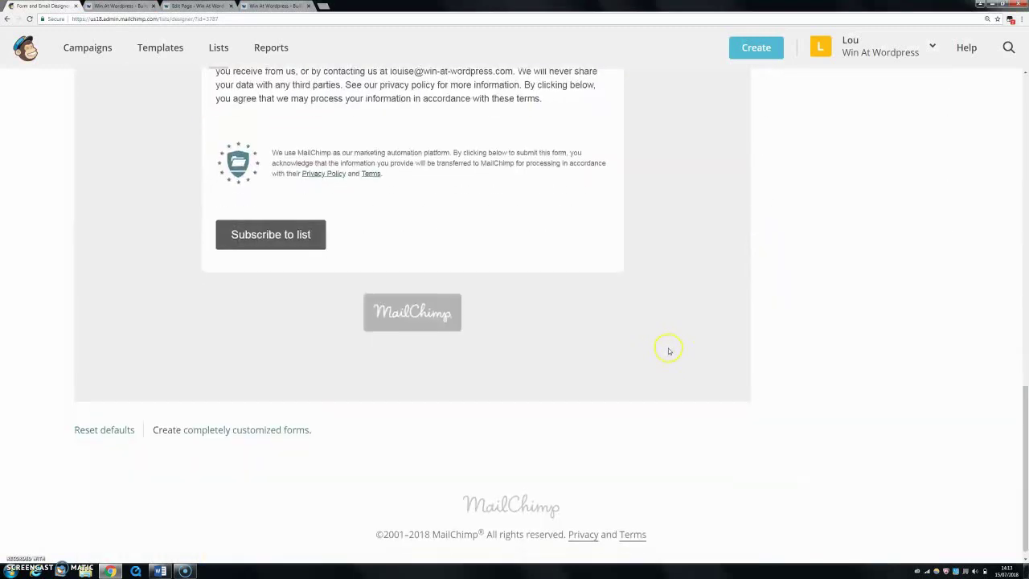
{"action": "scroll", "coordinate": [345, 294], "scroll_direction": "up", "scroll_amount": 8}
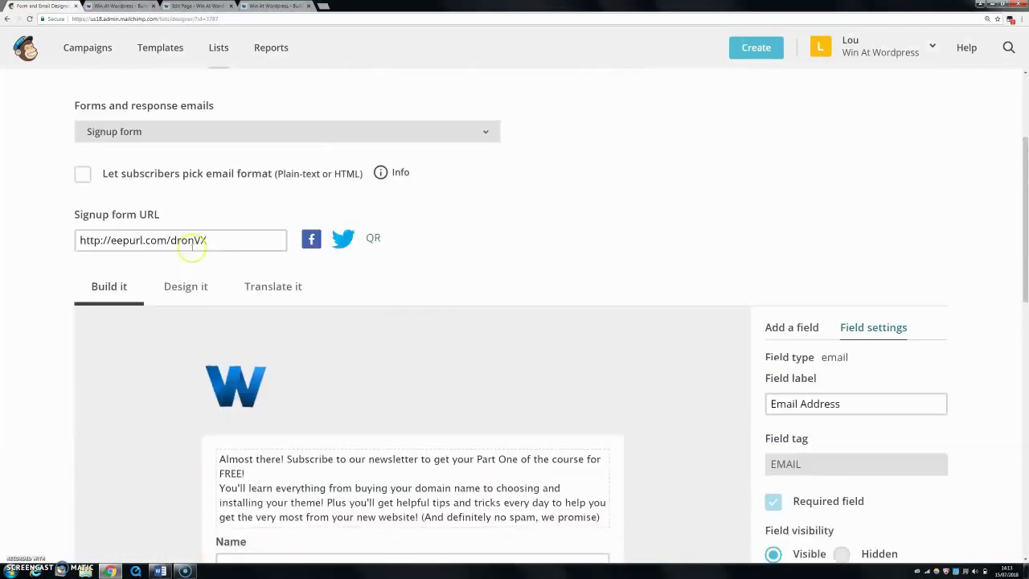
- Back on the Embedded forms page, uncheck 'Show required field indicators'
{"action": "left_click", "coordinate": [7, 19]}
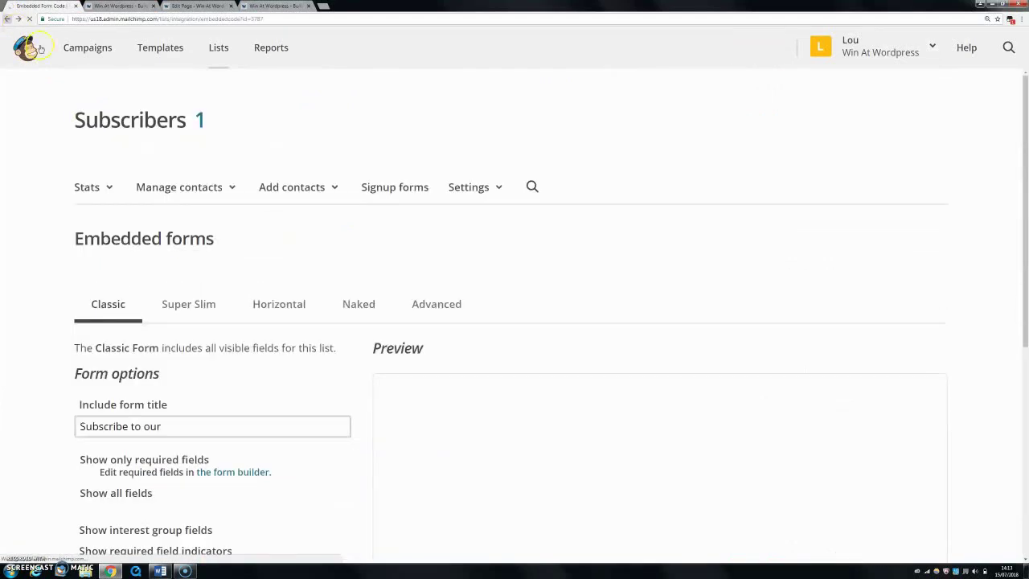
{"action": "scroll", "coordinate": [391, 409], "scroll_direction": "down", "scroll_amount": 3}
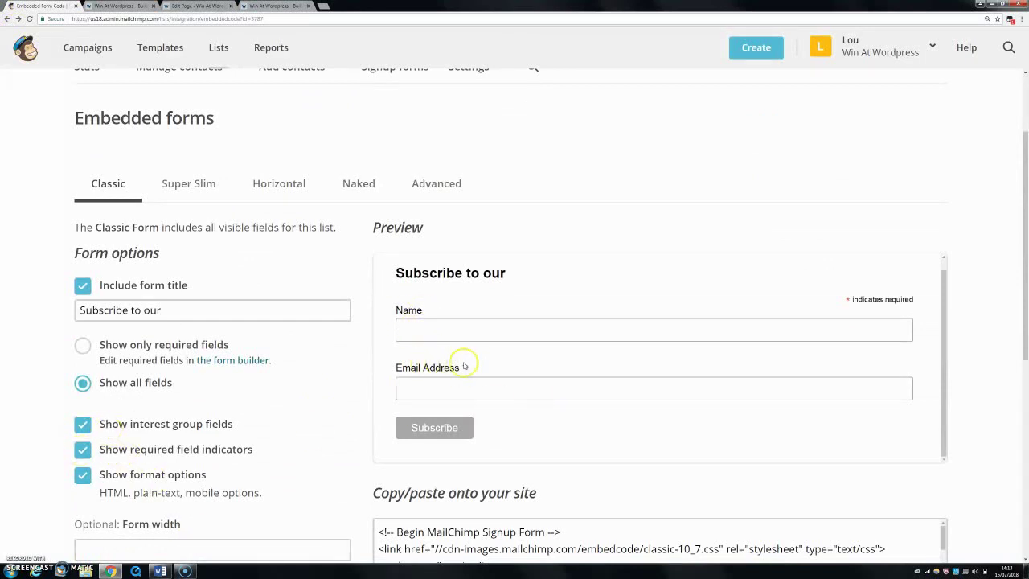
{"action": "left_click", "coordinate": [85, 451]}
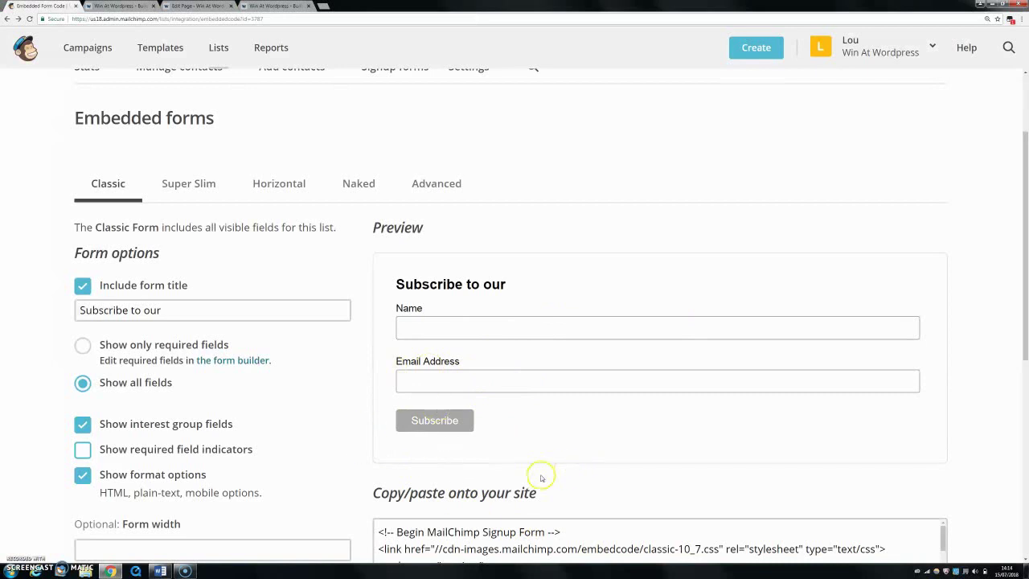
- Scroll through the Form options and embed code with interest group fields left out
{"action": "scroll", "coordinate": [463, 401], "scroll_direction": "down", "scroll_amount": 1}
{"action": "scroll", "coordinate": [464, 402], "scroll_direction": "down", "scroll_amount": 1}
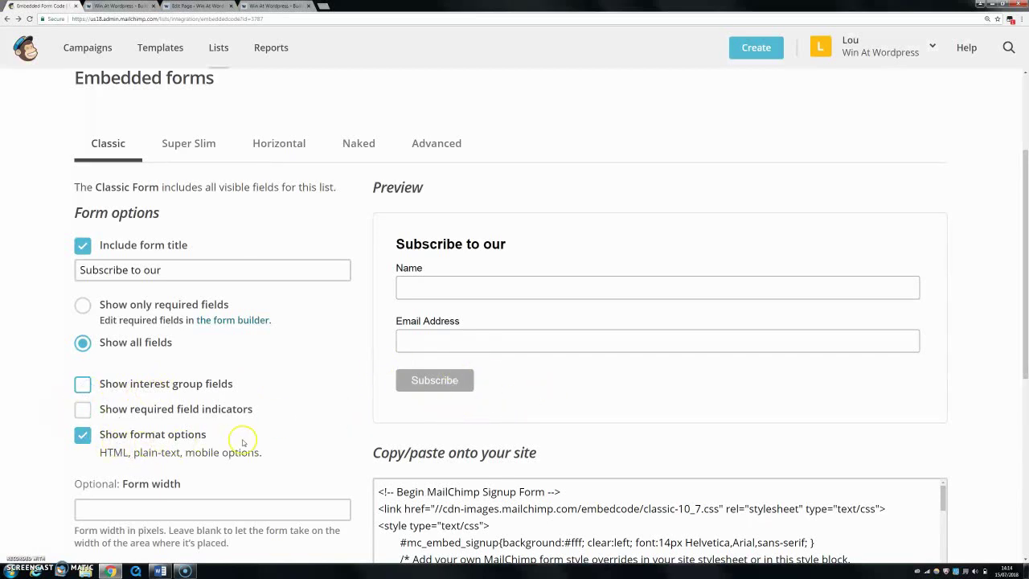
{"action": "scroll", "coordinate": [201, 446], "scroll_direction": "down", "scroll_amount": 1}
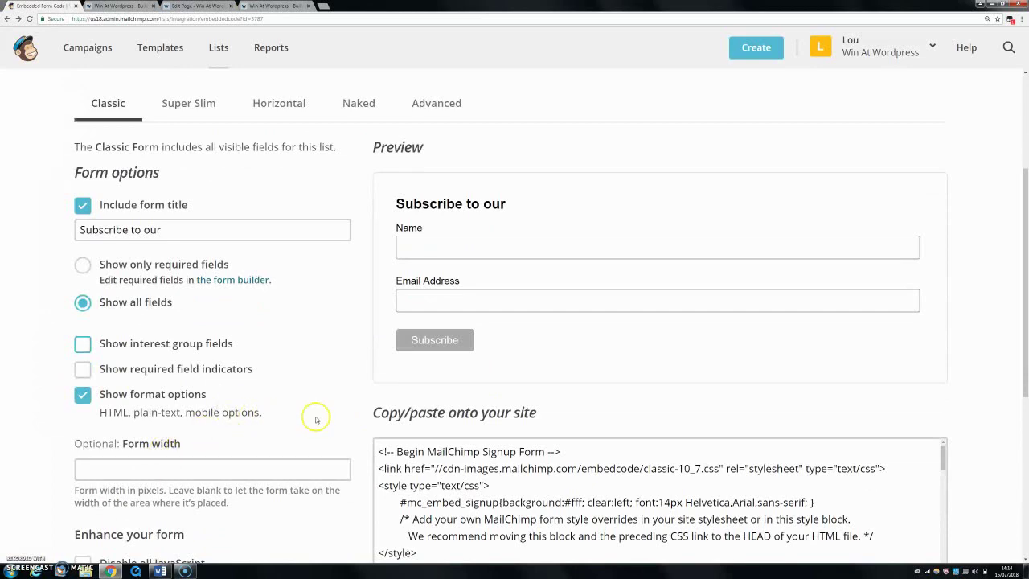
{"action": "scroll", "coordinate": [681, 283], "scroll_direction": "down", "scroll_amount": 3}
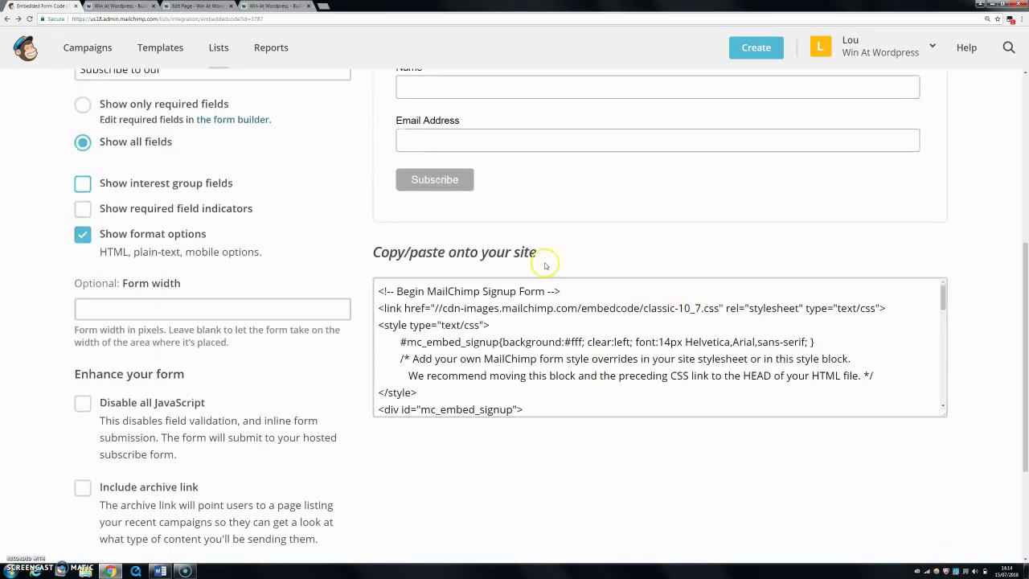
{"action": "scroll", "coordinate": [544, 257], "scroll_direction": "up", "scroll_amount": 3}
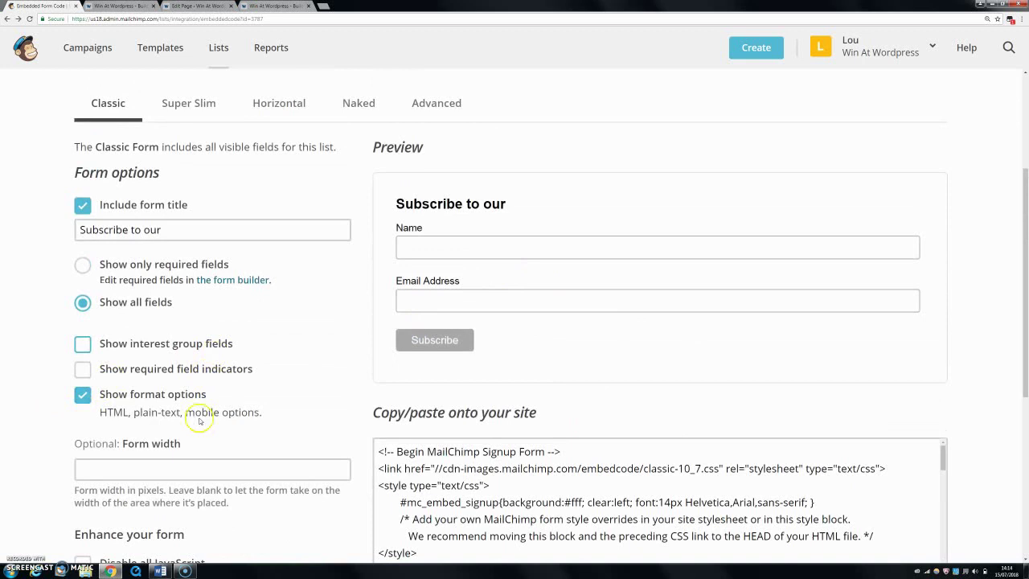
{"action": "scroll", "coordinate": [253, 417], "scroll_direction": "down", "scroll_amount": 1}
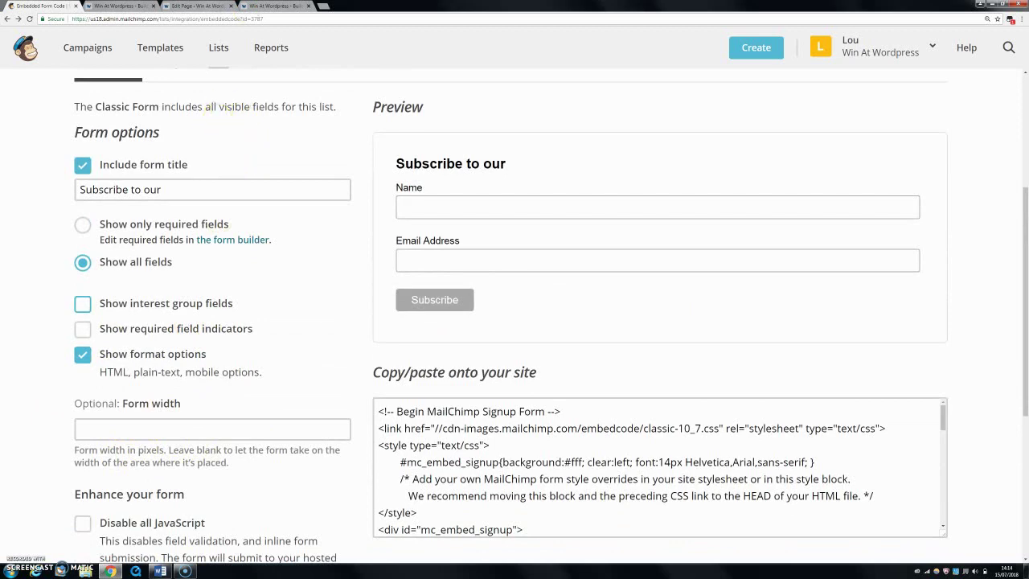
{"action": "left_click", "coordinate": [197, 6]}
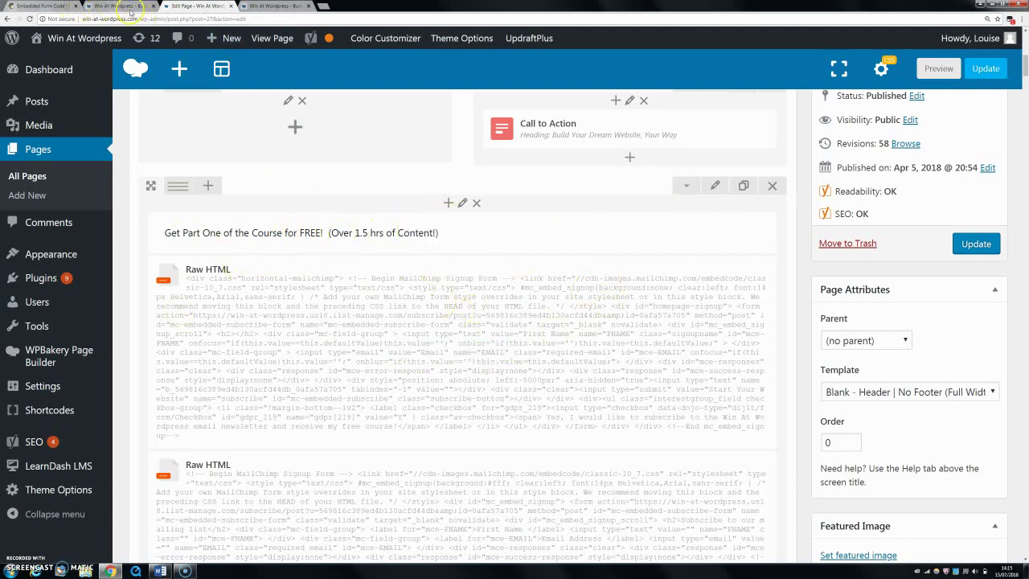
{"action": "left_click", "coordinate": [54, 5]}
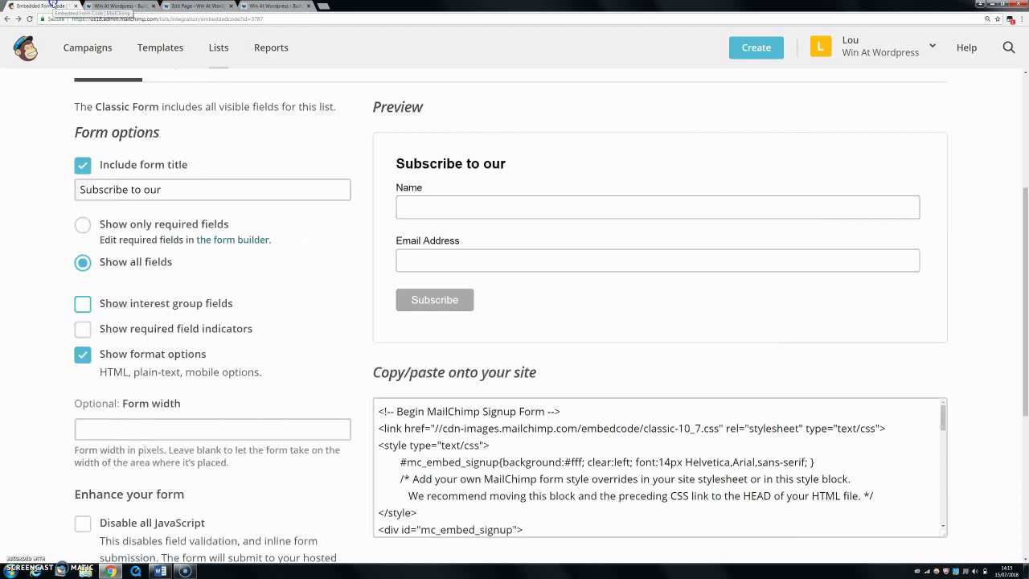
{"action": "left_click", "coordinate": [80, 423]}
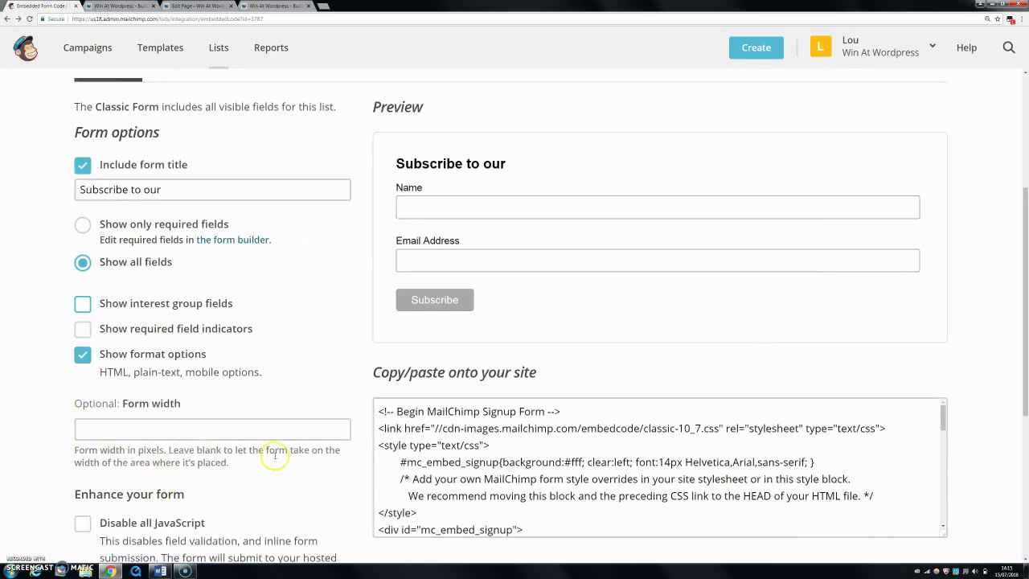
{"action": "scroll", "coordinate": [273, 452], "scroll_direction": "down", "scroll_amount": 1}
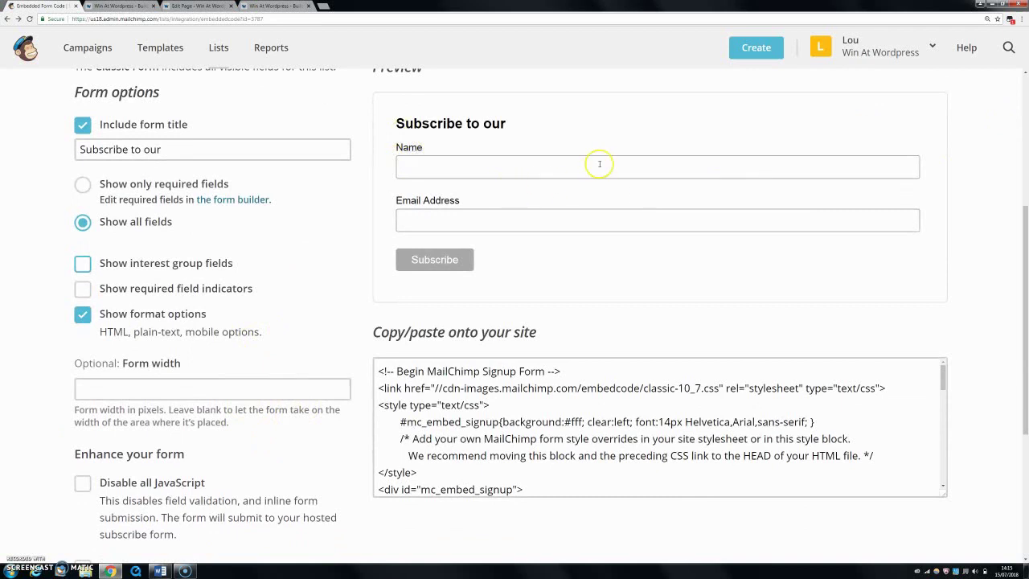
{"action": "scroll", "coordinate": [315, 422], "scroll_direction": "down", "scroll_amount": 2}
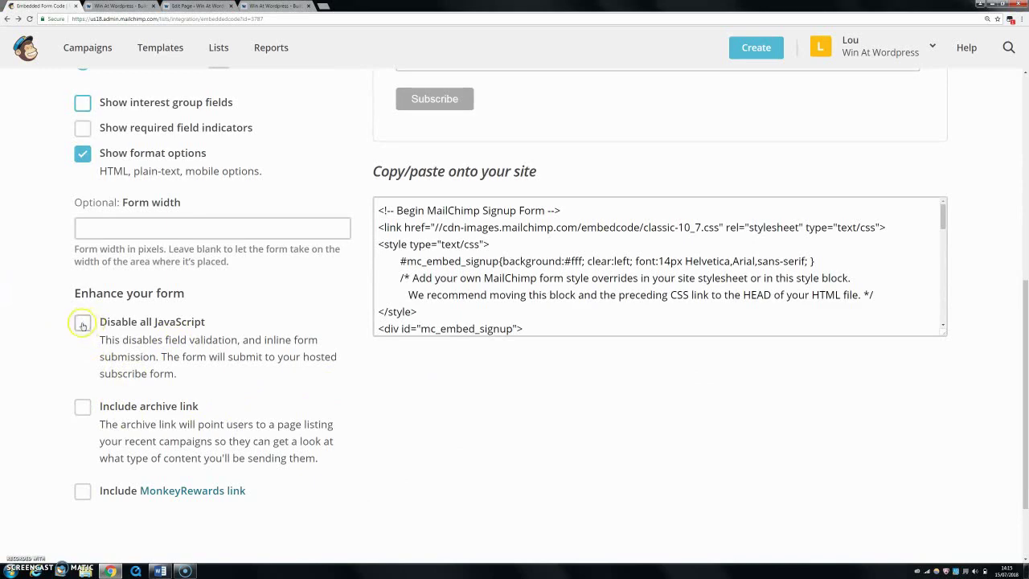
{"action": "scroll", "coordinate": [464, 467], "scroll_direction": "down", "scroll_amount": 1}
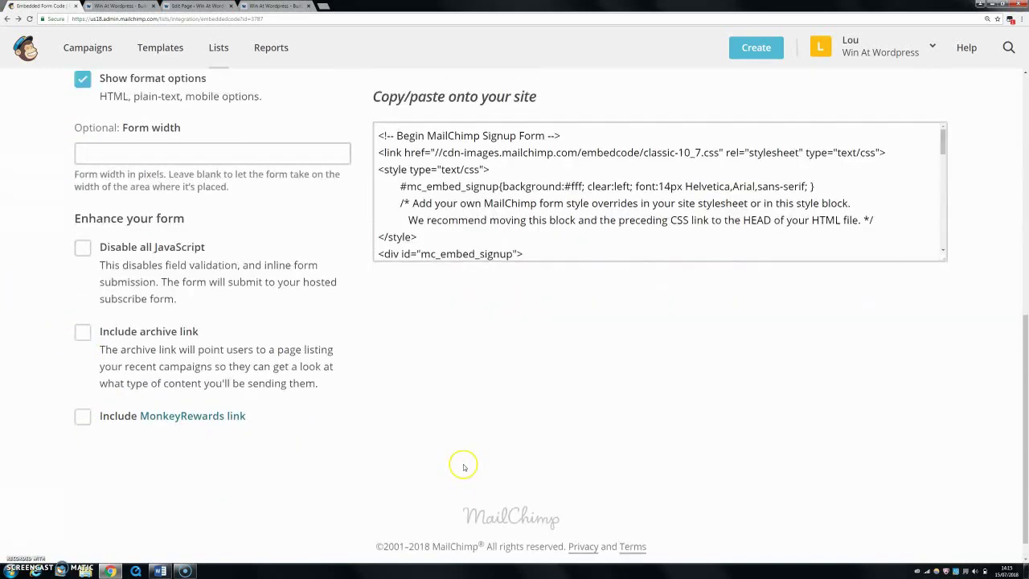
{"action": "scroll", "coordinate": [464, 467], "scroll_direction": "up", "scroll_amount": 4}
{"action": "scroll", "coordinate": [382, 442], "scroll_direction": "down", "scroll_amount": 1}
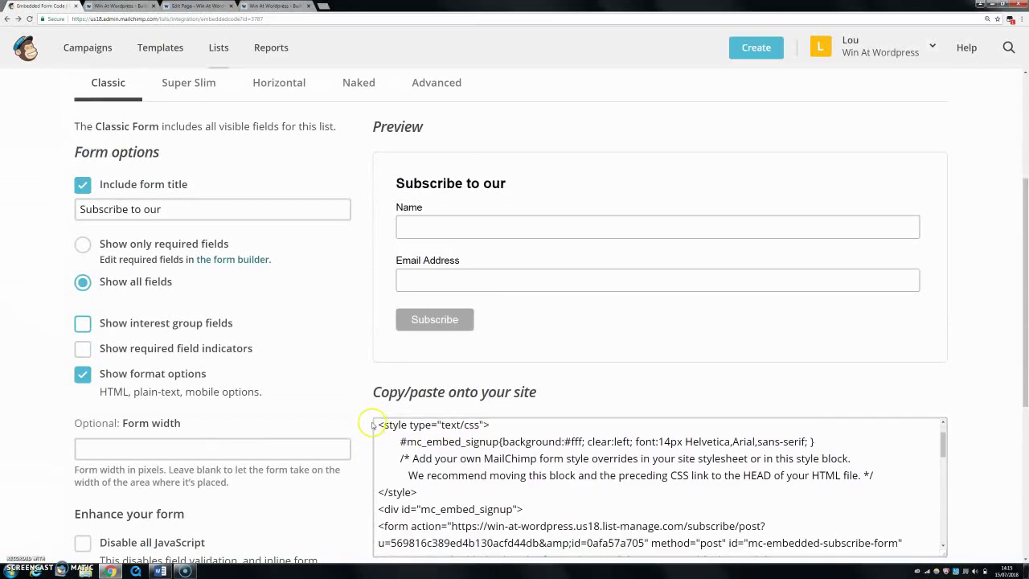
{"action": "scroll", "coordinate": [386, 442], "scroll_direction": "up", "scroll_amount": 1}
{"action": "scroll", "coordinate": [349, 450], "scroll_direction": "down", "scroll_amount": 2}
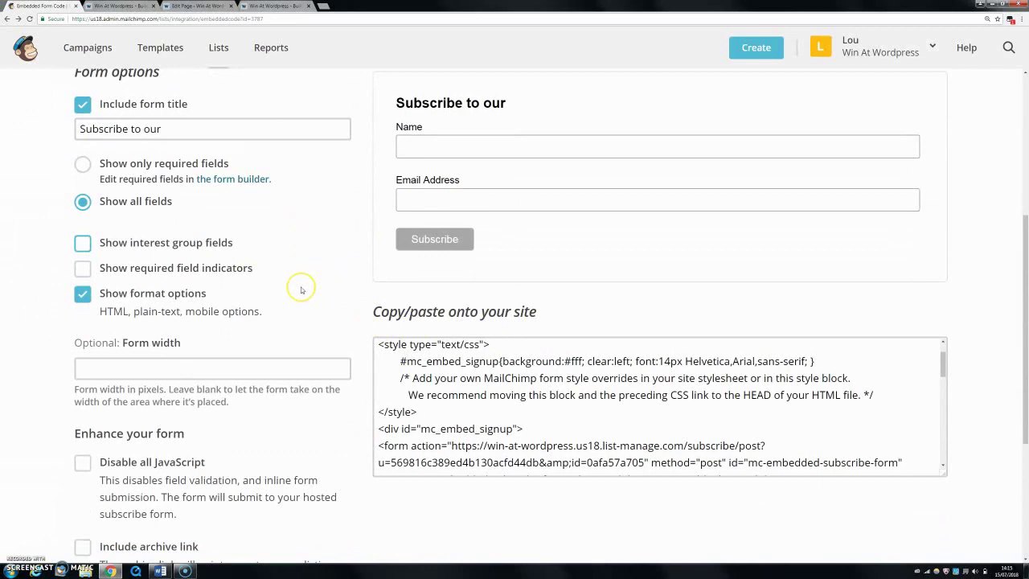
{"action": "scroll", "coordinate": [306, 283], "scroll_direction": "up", "scroll_amount": 1}
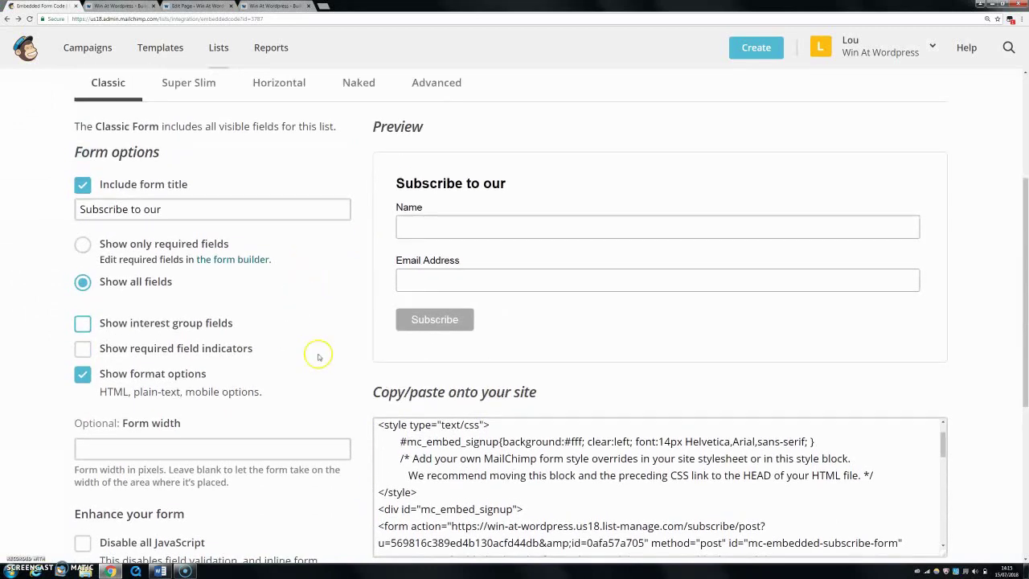
{"action": "scroll", "coordinate": [552, 452], "scroll_direction": "down", "scroll_amount": 3}
{"action": "scroll", "coordinate": [552, 452], "scroll_direction": "down", "scroll_amount": 10}
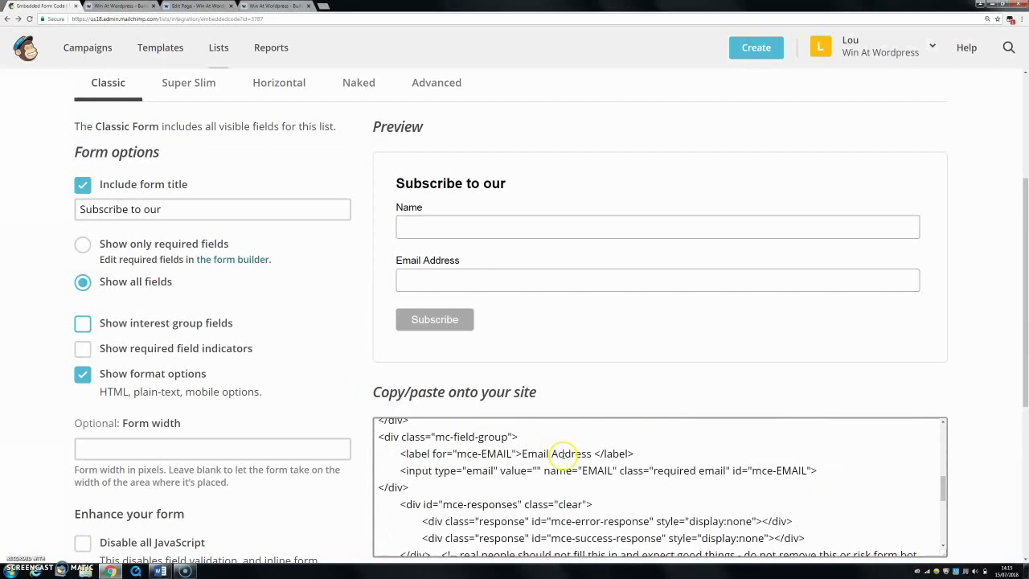
{"action": "scroll", "coordinate": [526, 425], "scroll_direction": "up", "scroll_amount": 3}
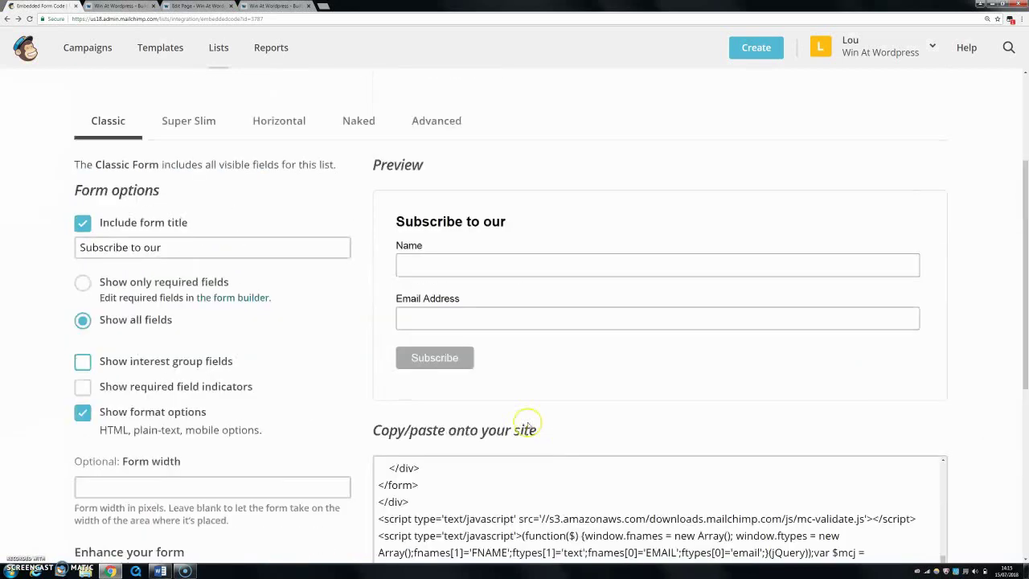
{"action": "scroll", "coordinate": [360, 461], "scroll_direction": "down", "scroll_amount": 4}
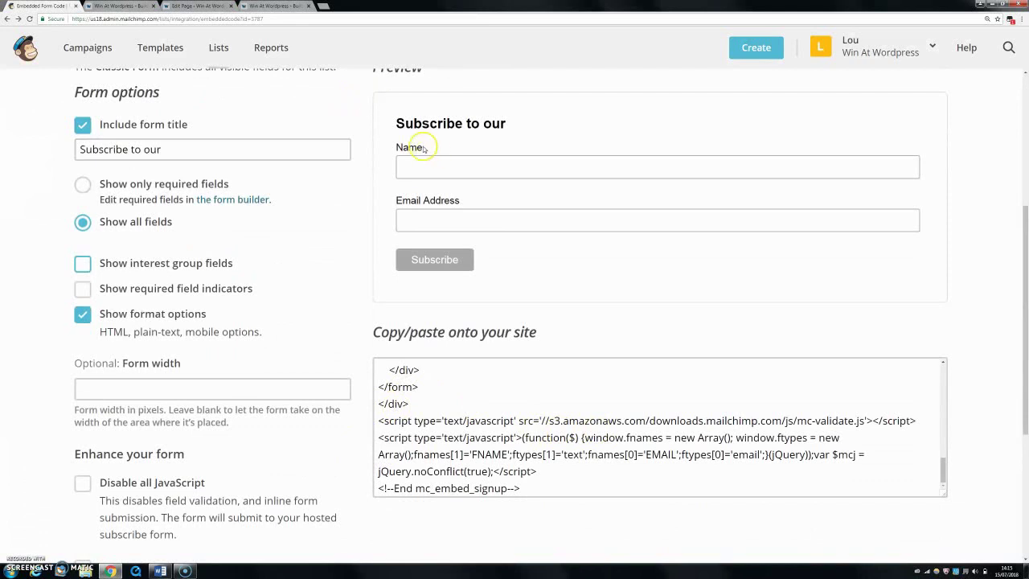
{"action": "left_click_drag", "start_coordinate": [422, 147], "coordinate": [411, 148]}
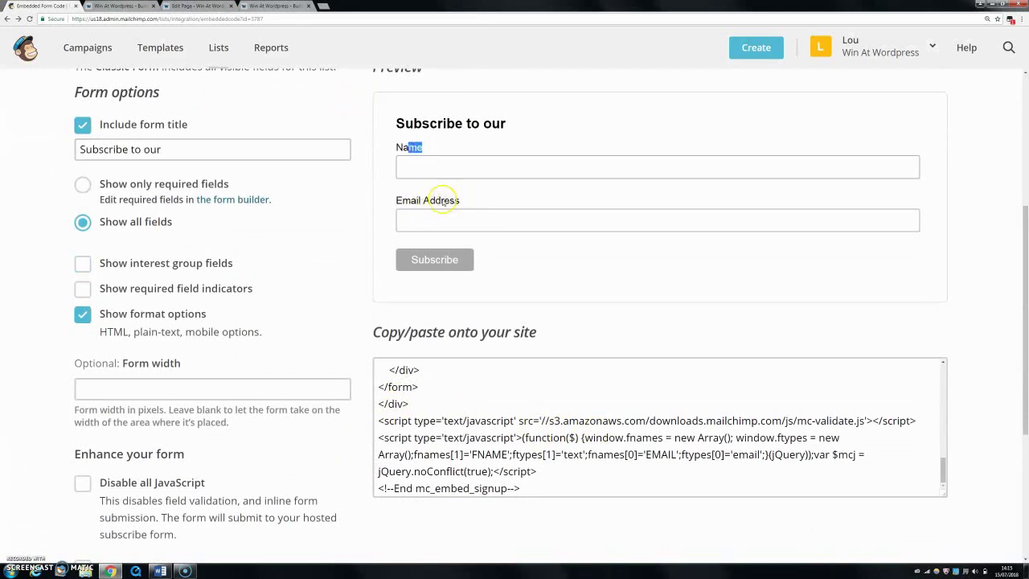